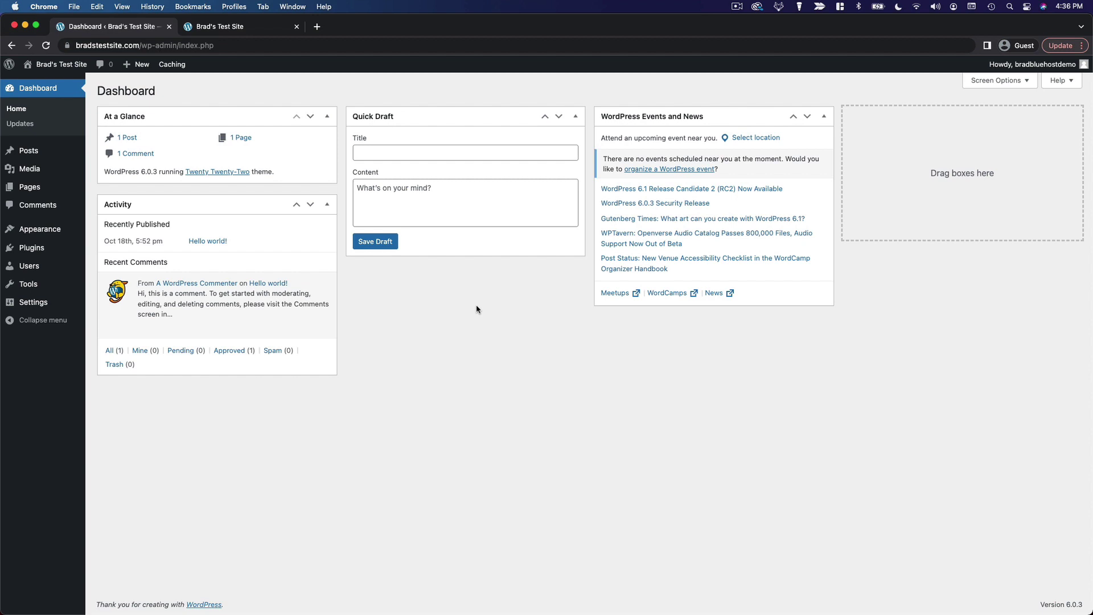
mouse_move(40, 229)
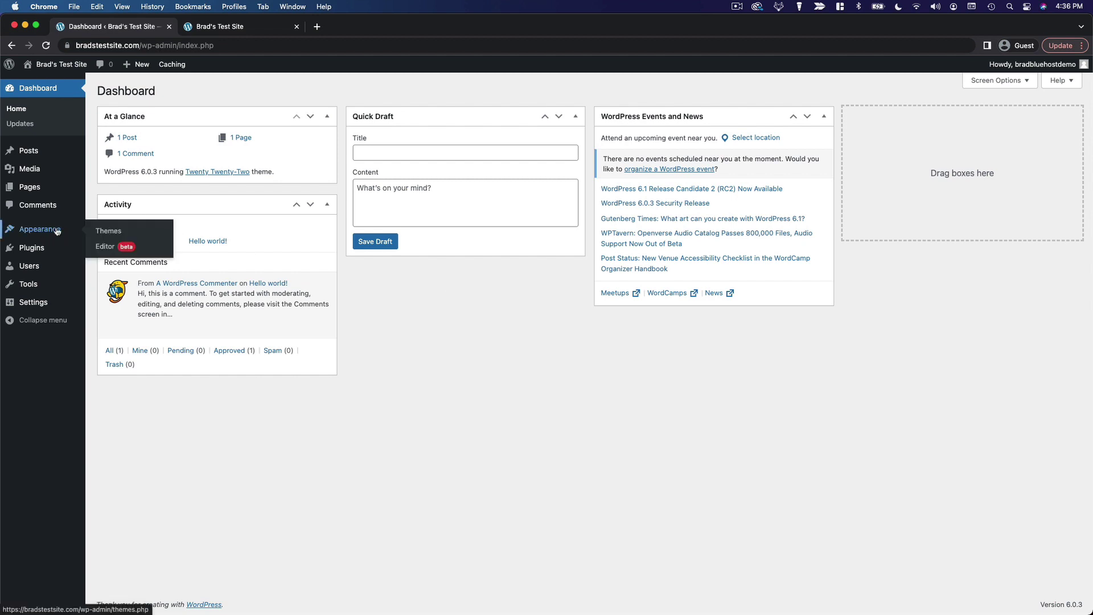
Go to the installed Themes page and view the Twenty Twenty theme's details
left_click(67, 232)
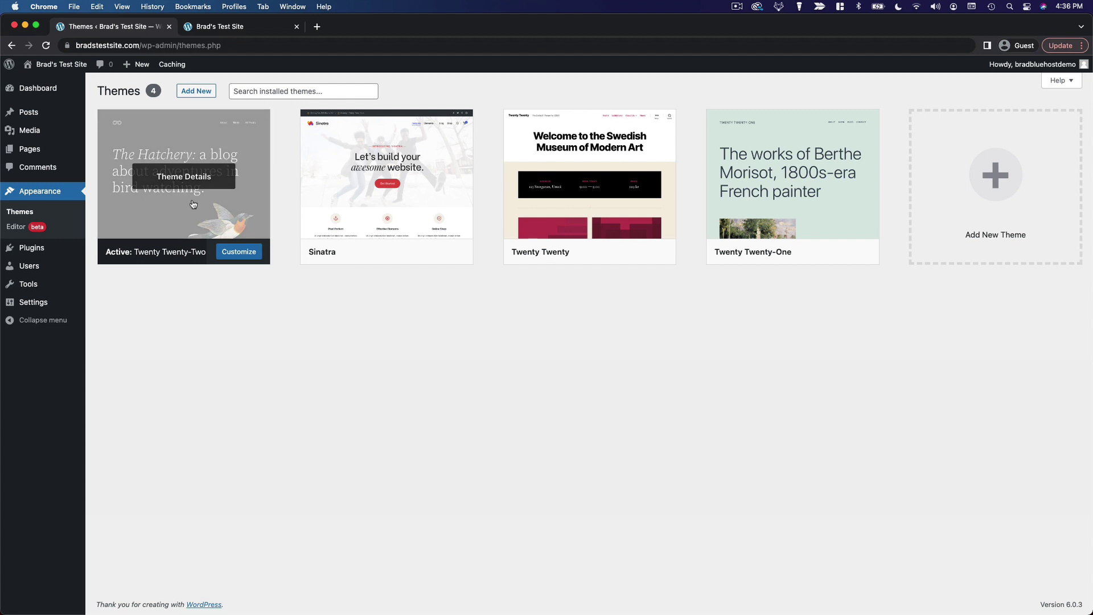
mouse_move(589, 184)
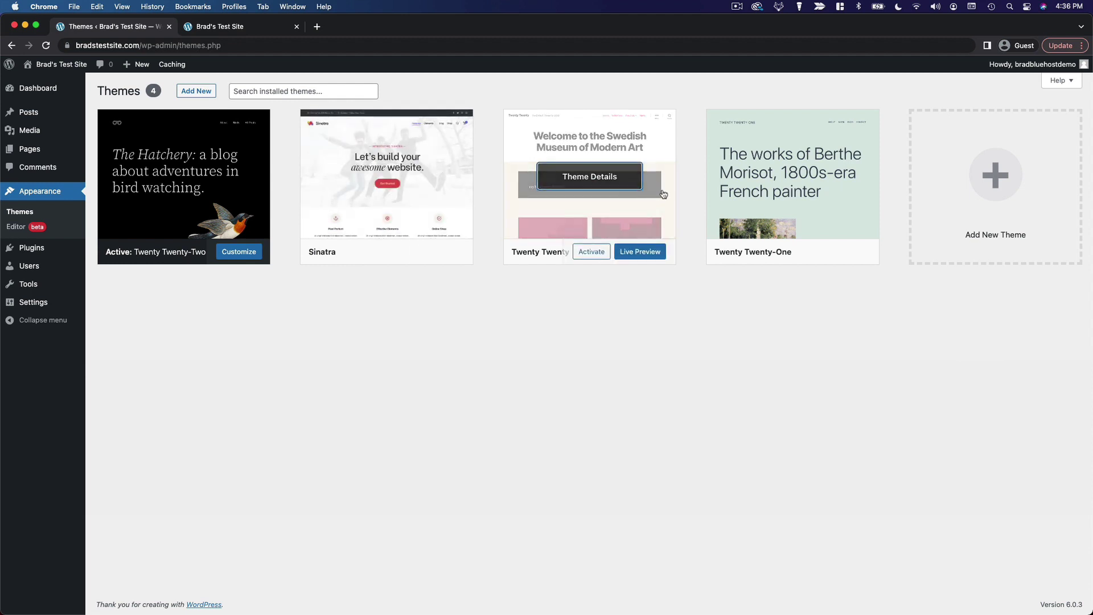
left_click(557, 187)
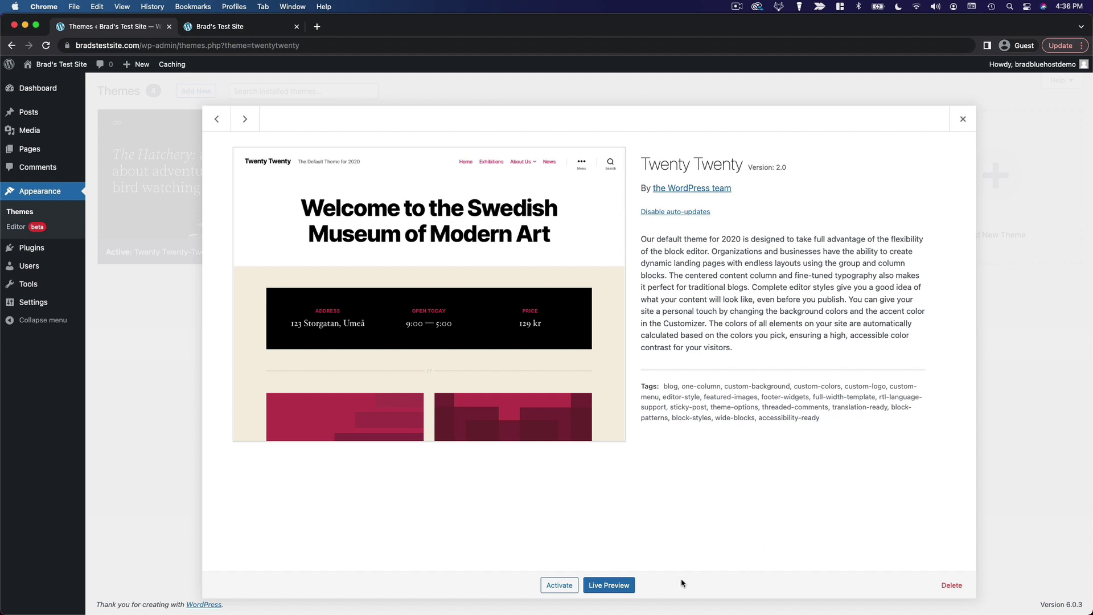
Launch Twenty Twenty in live preview and browse the Sample Page and homepage
left_click(609, 586)
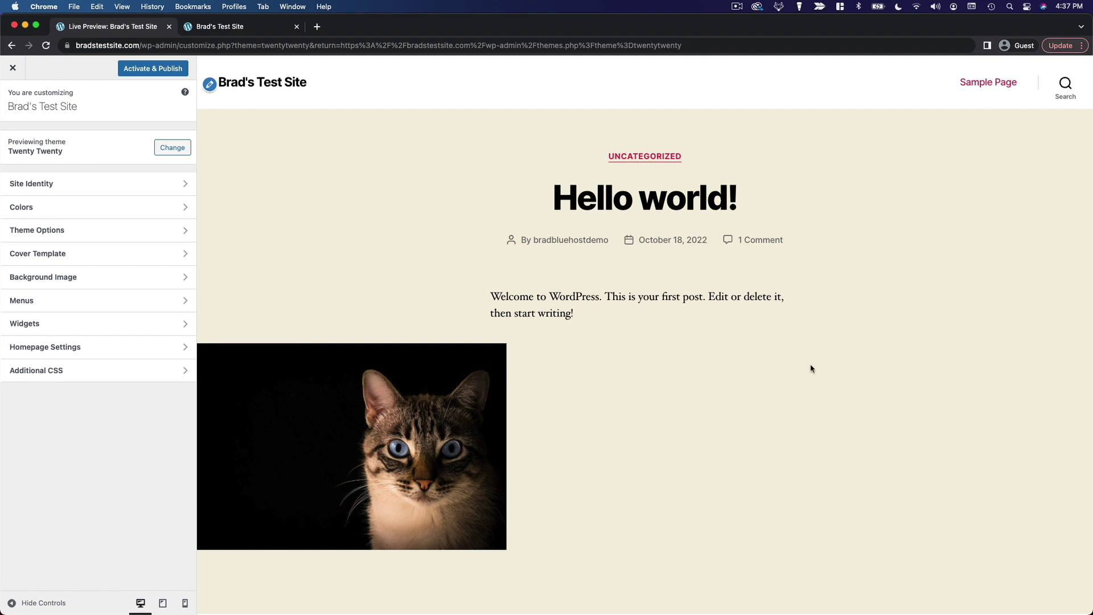
left_click(982, 83)
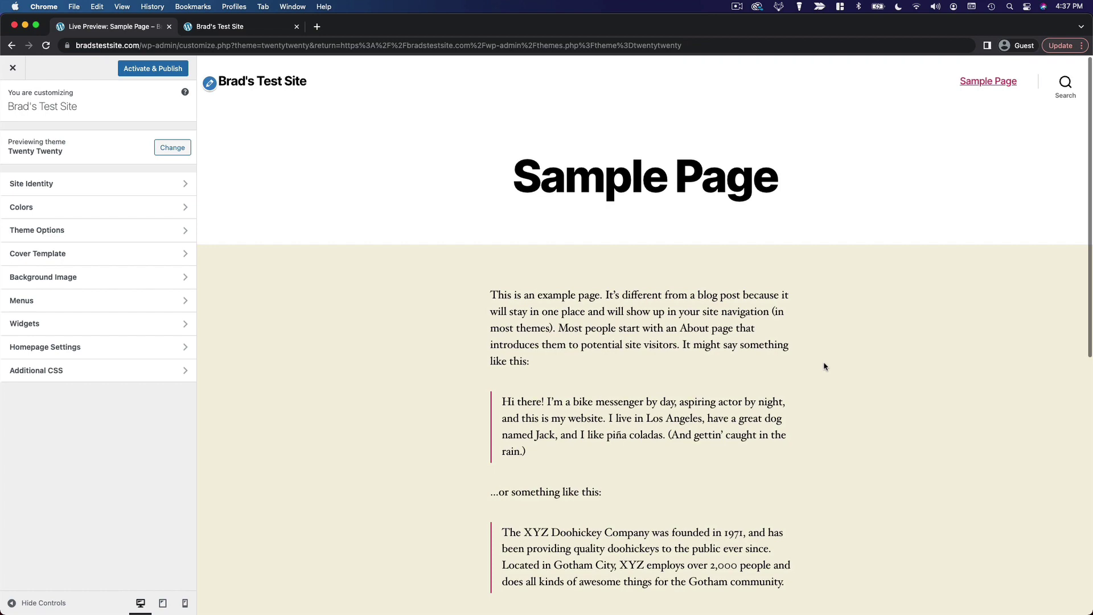
scroll(824, 366, "down", 3)
scroll(825, 366, "down", 5)
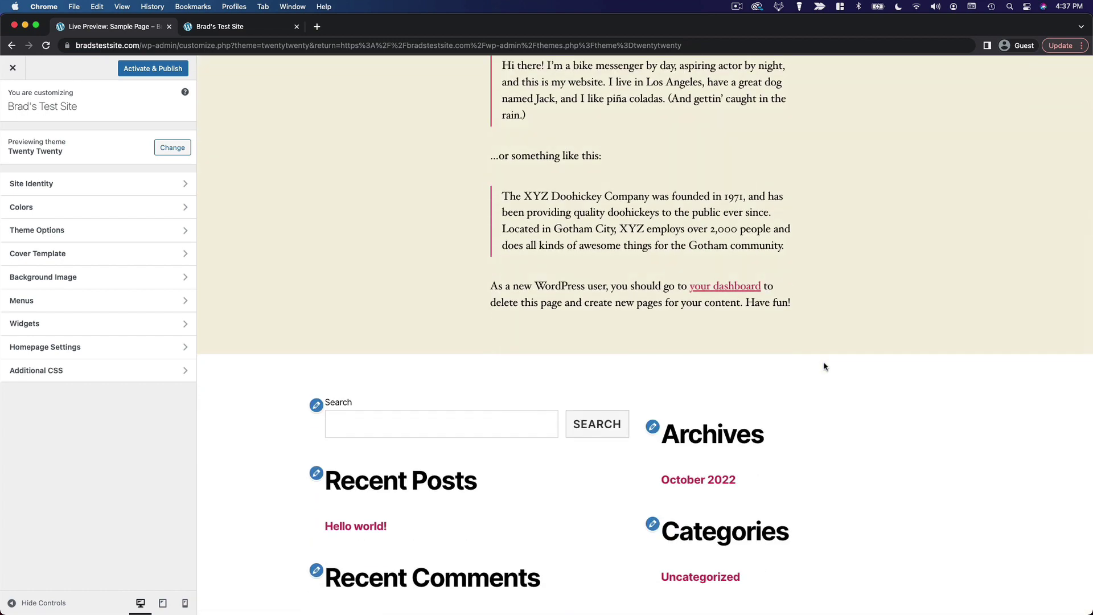
scroll(824, 366, "up", 8)
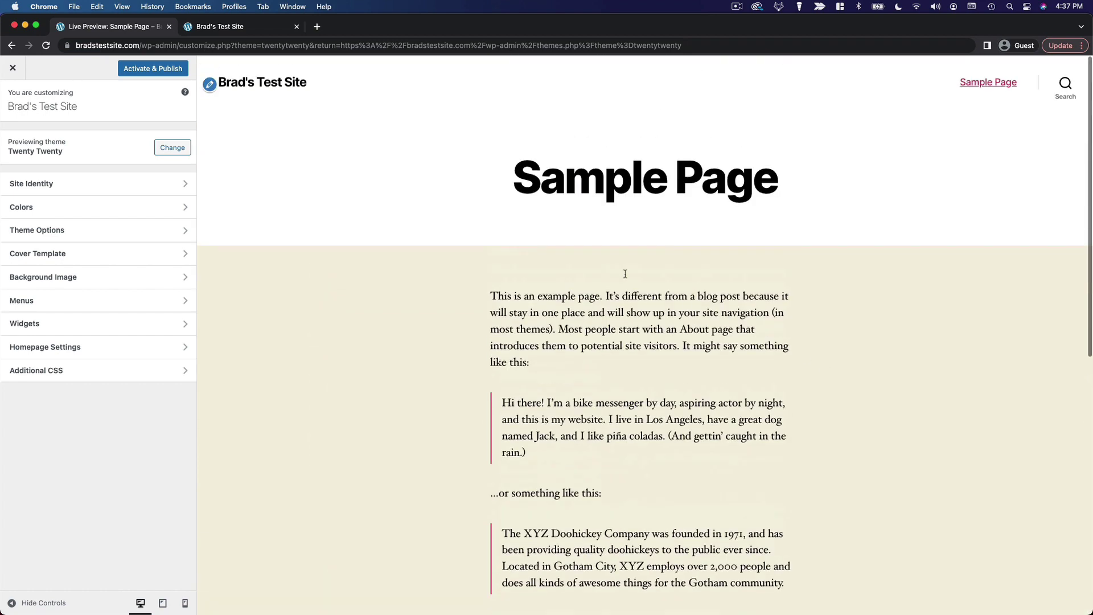
left_click(289, 90)
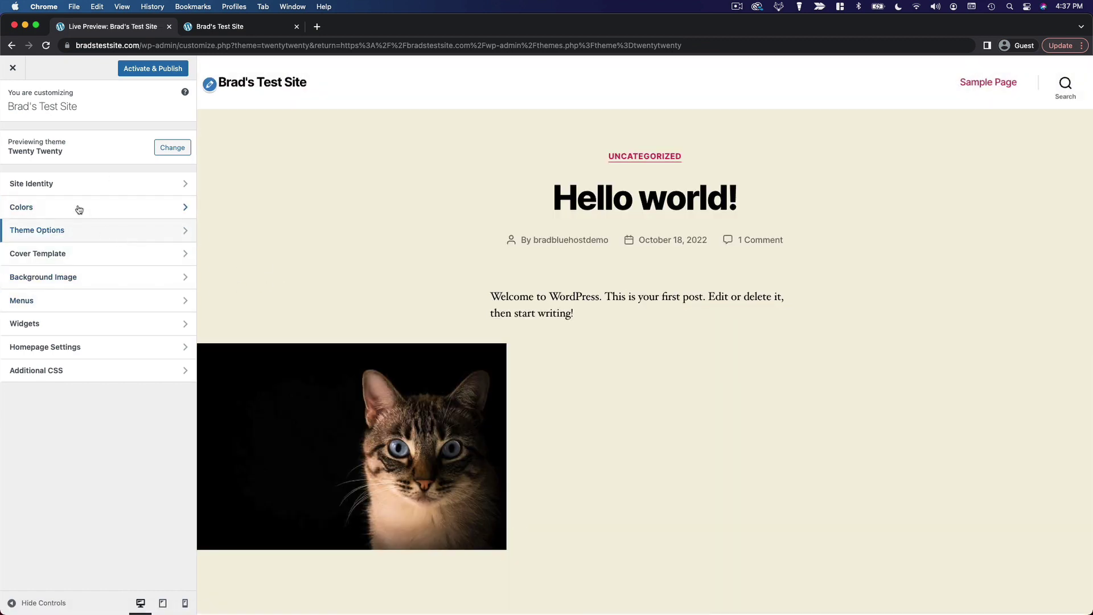
Look through the Colors, Theme Options and Change themes panels, returning to the main Customizer menu
left_click(43, 209)
left_click(15, 105)
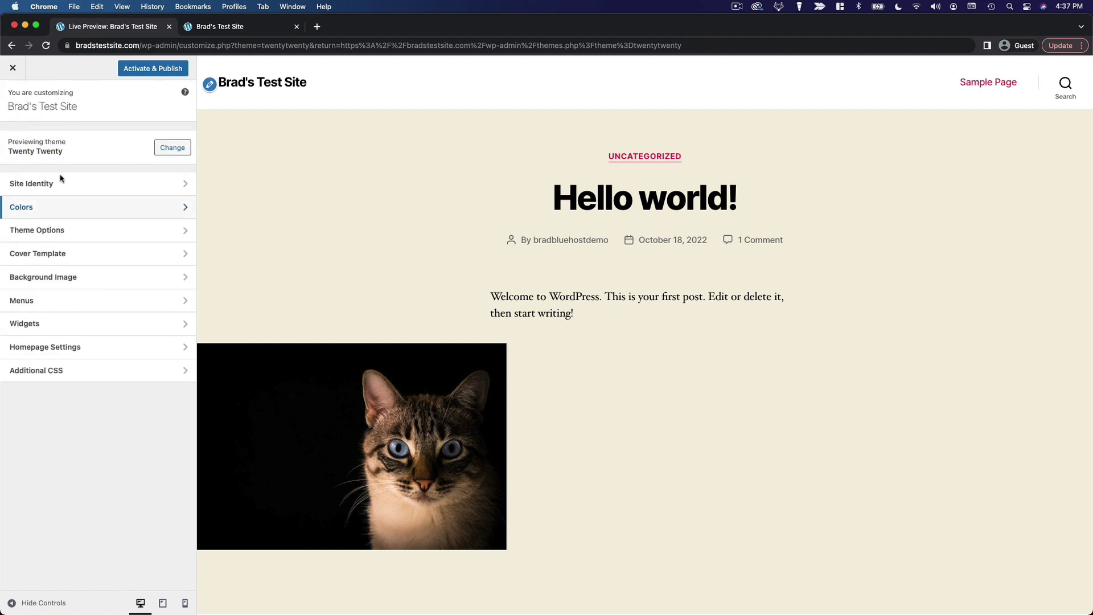
left_click(83, 232)
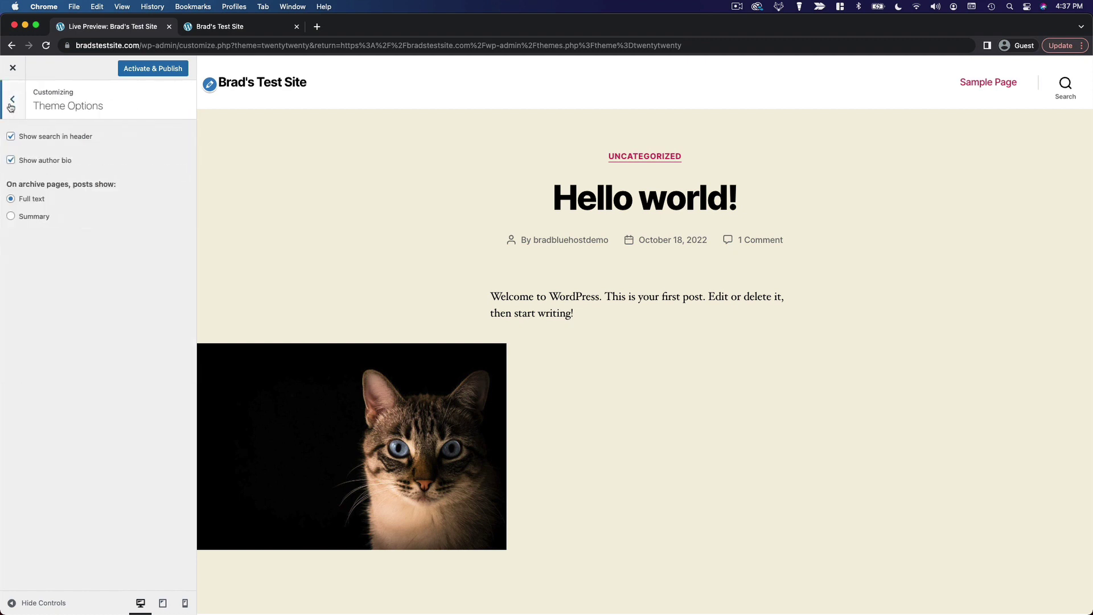
left_click(12, 100)
left_click(106, 149)
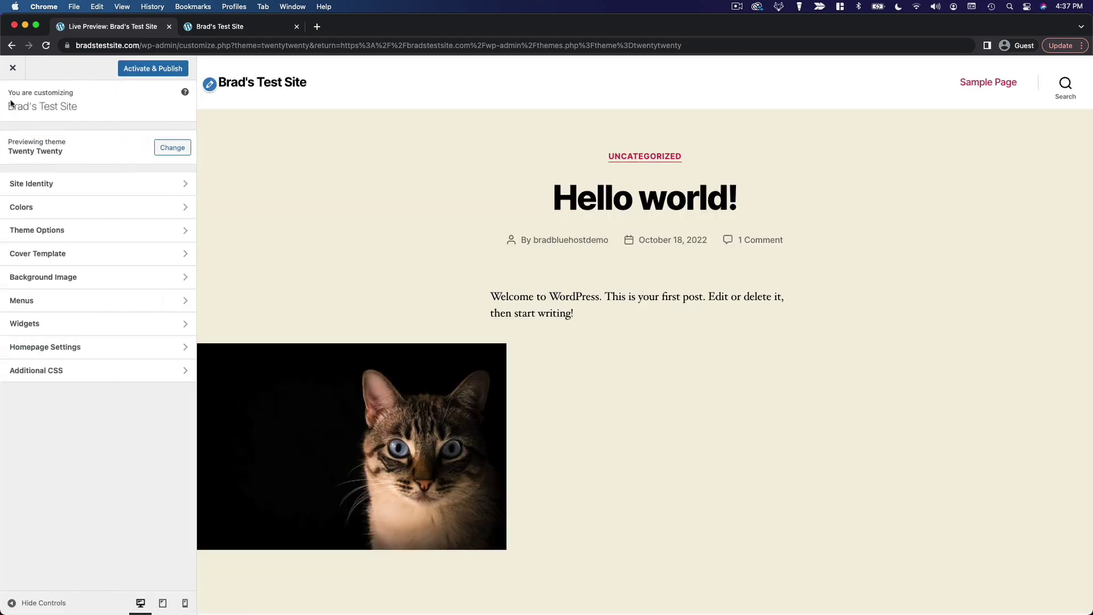
left_click(12, 102)
Leave the Twenty Twenty preview and details, then launch Twenty Twenty-One in live preview
left_click(12, 71)
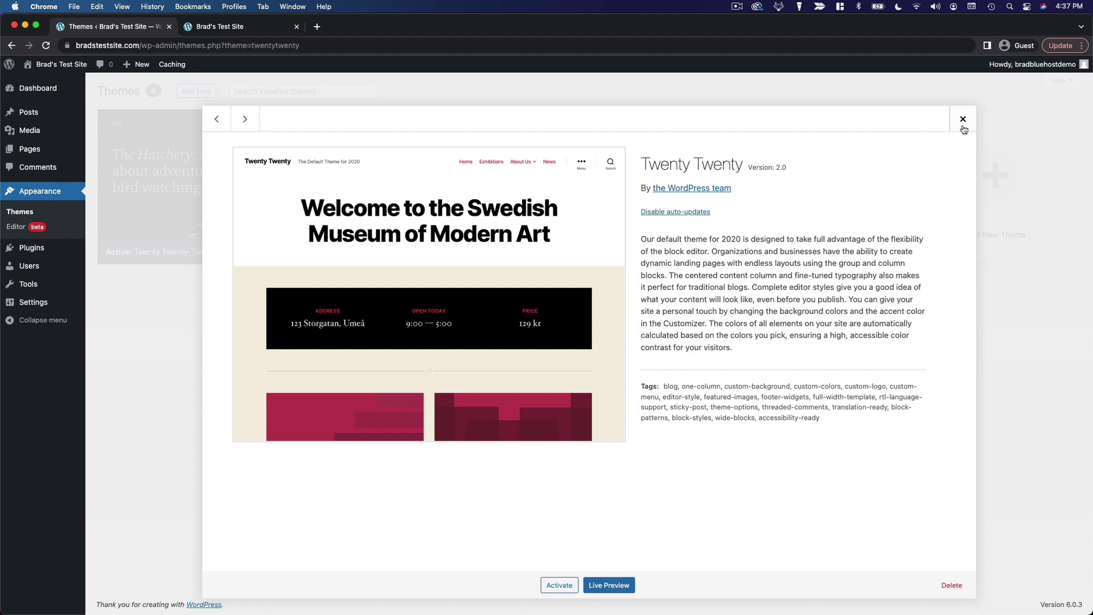
left_click(962, 120)
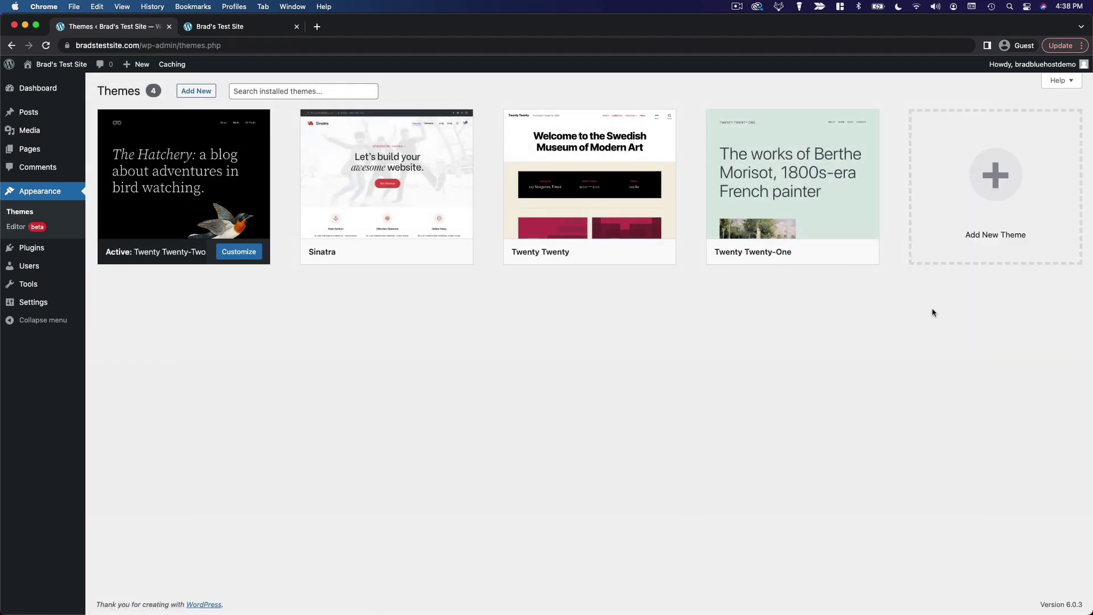
left_click(790, 176)
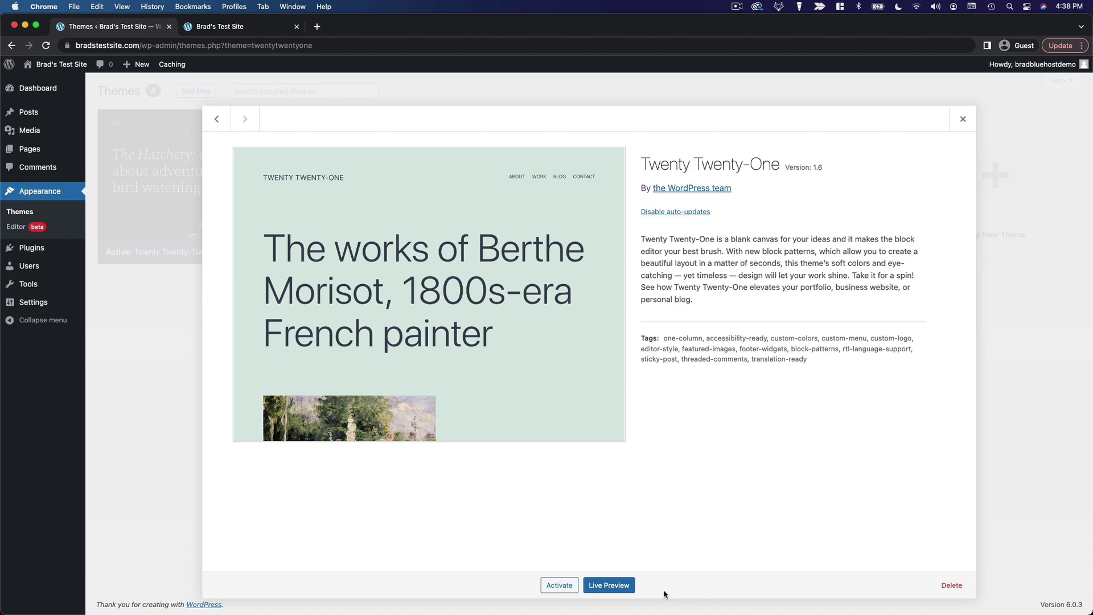
left_click(615, 592)
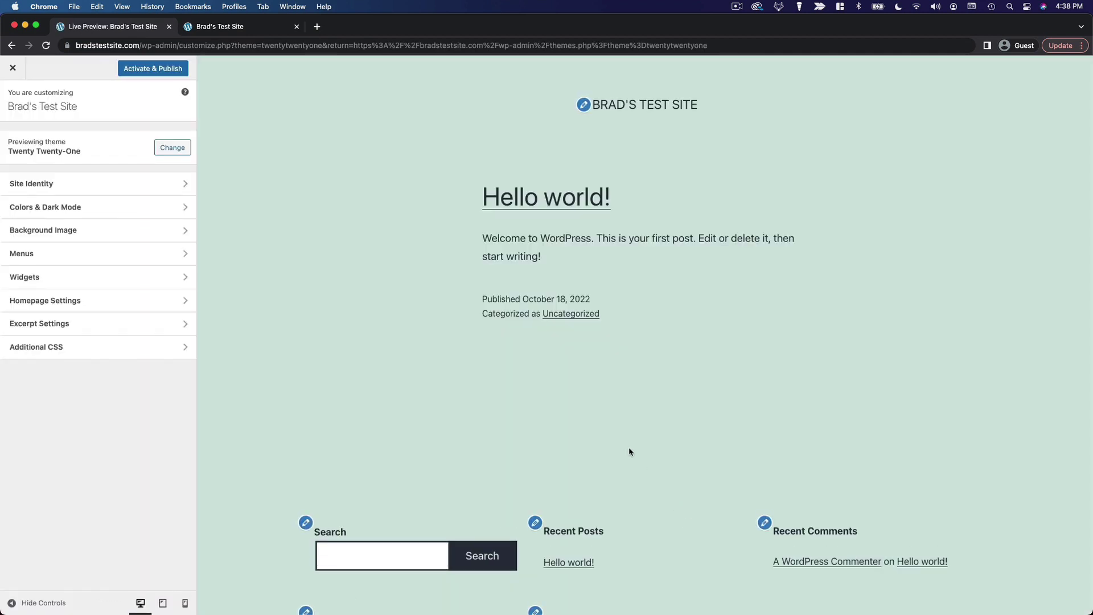
scroll(594, 379, "down", 4)
scroll(593, 378, "up", 5)
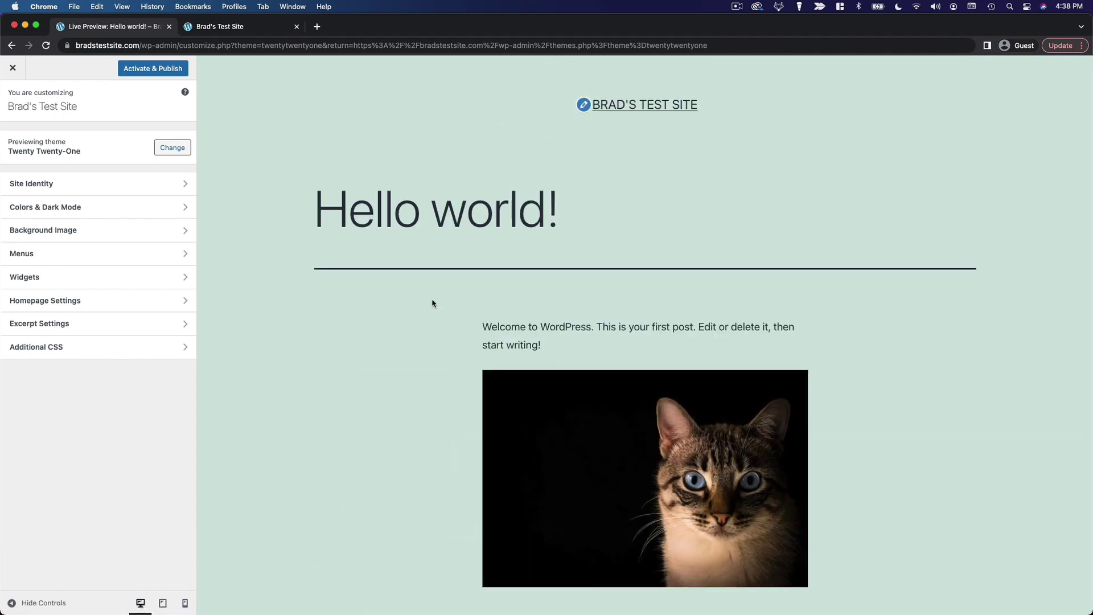
scroll(458, 305, "down", 5)
scroll(460, 307, "up", 2)
scroll(459, 307, "up", 3)
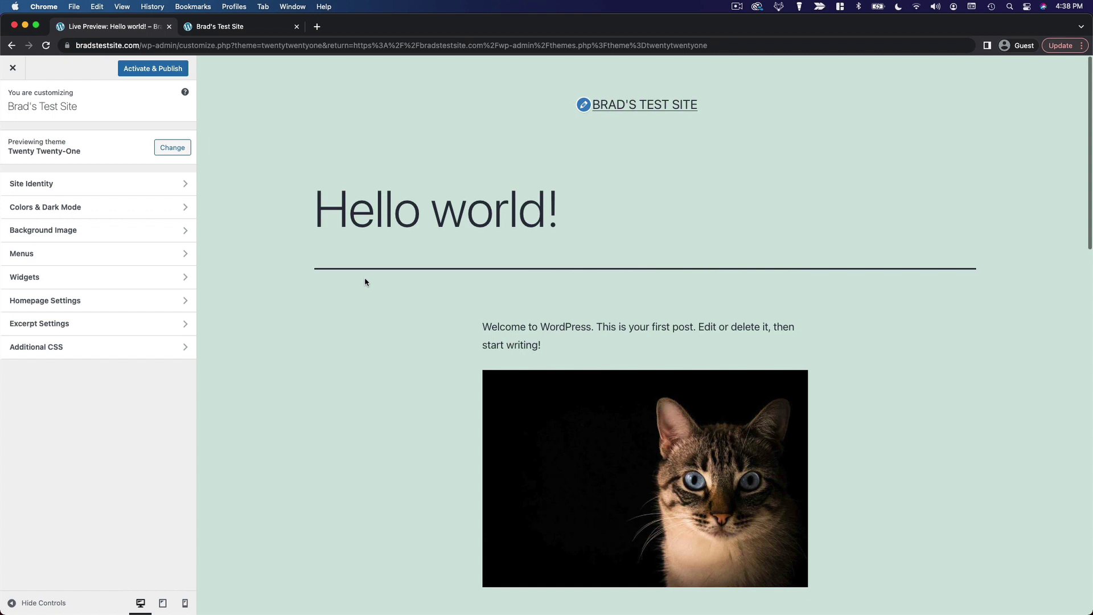
View the Colors & Dark Mode panel, then close the Twenty Twenty-One preview and details
left_click(105, 208)
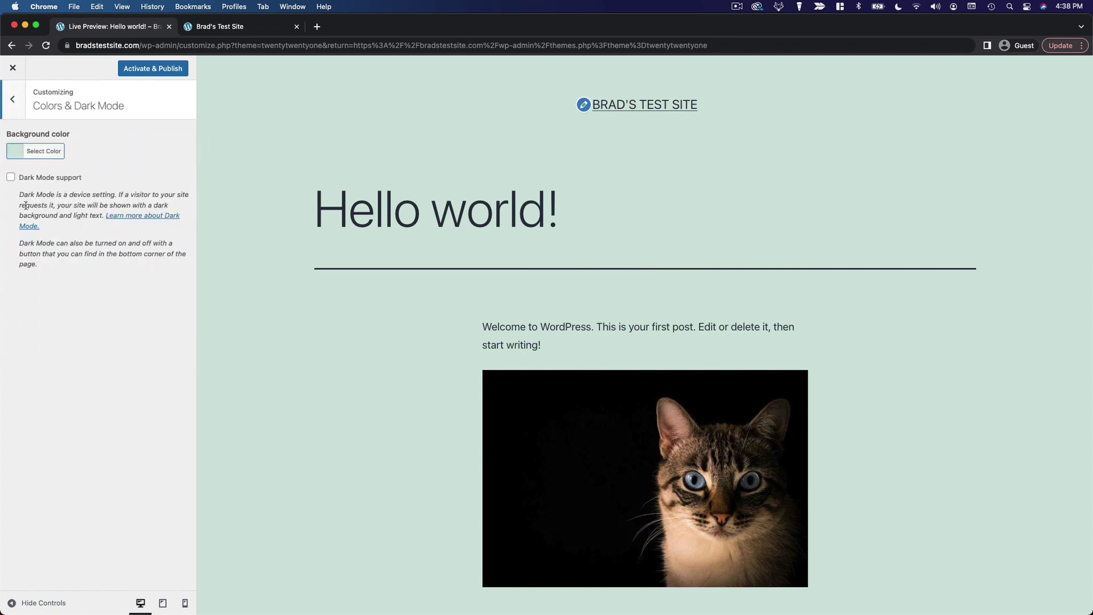
left_click(13, 101)
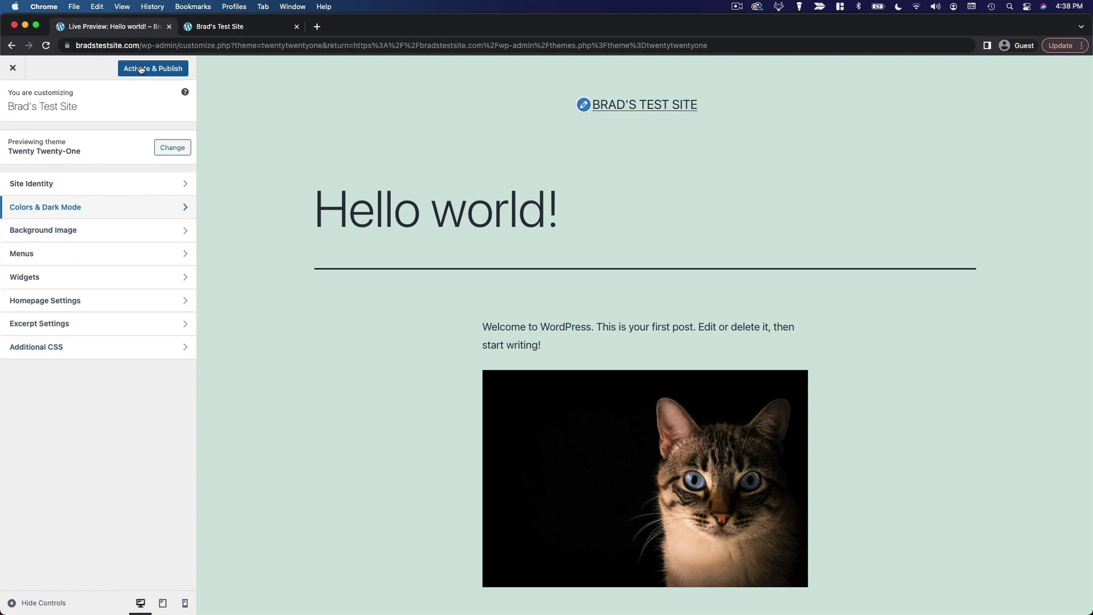
left_click(14, 70)
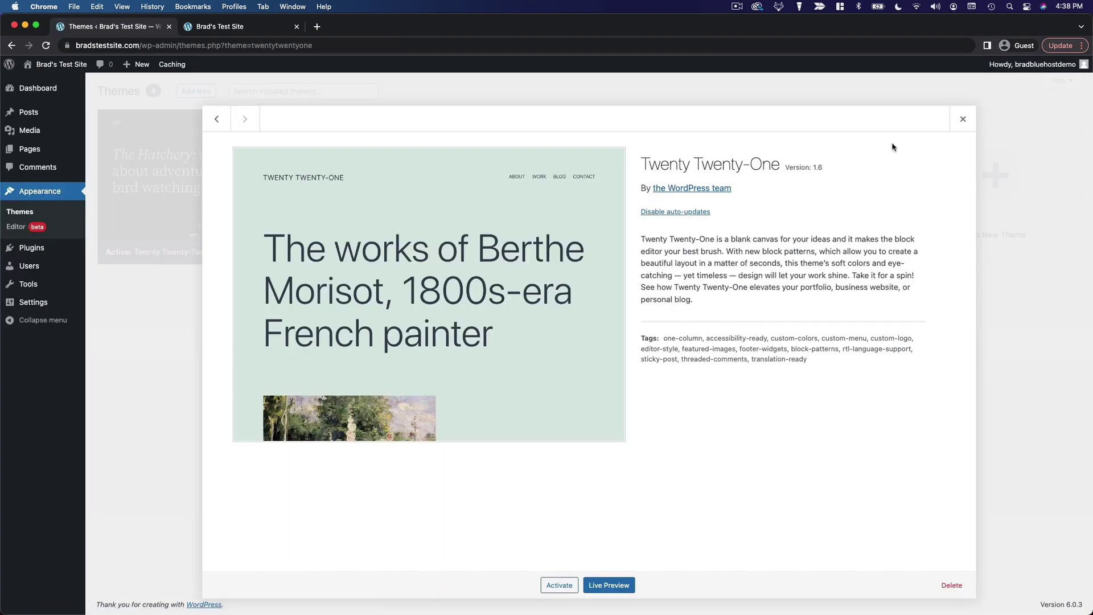
left_click(960, 120)
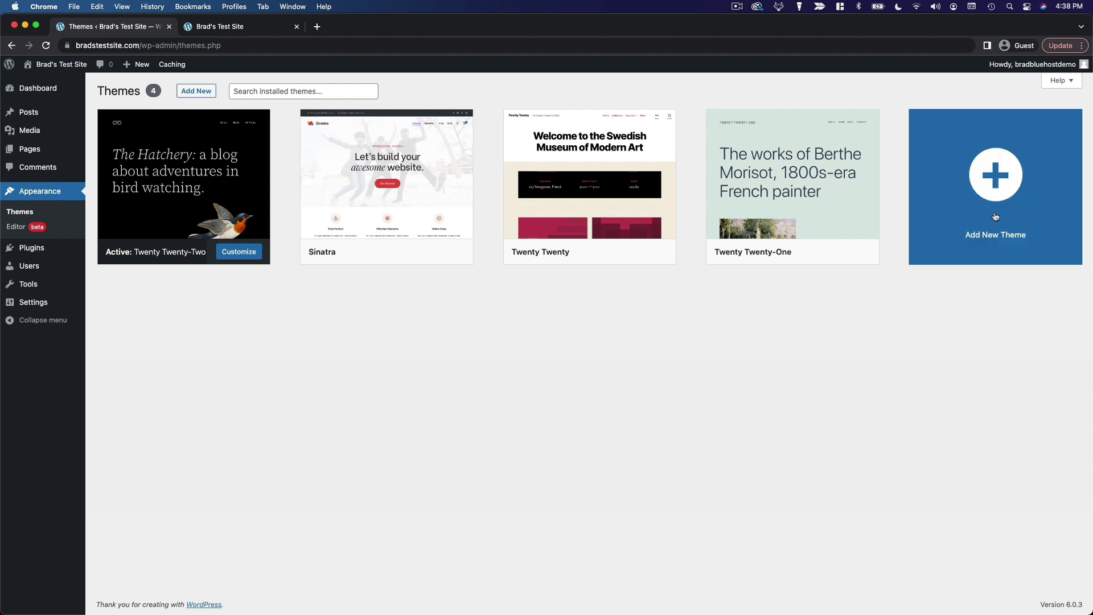
left_click(193, 91)
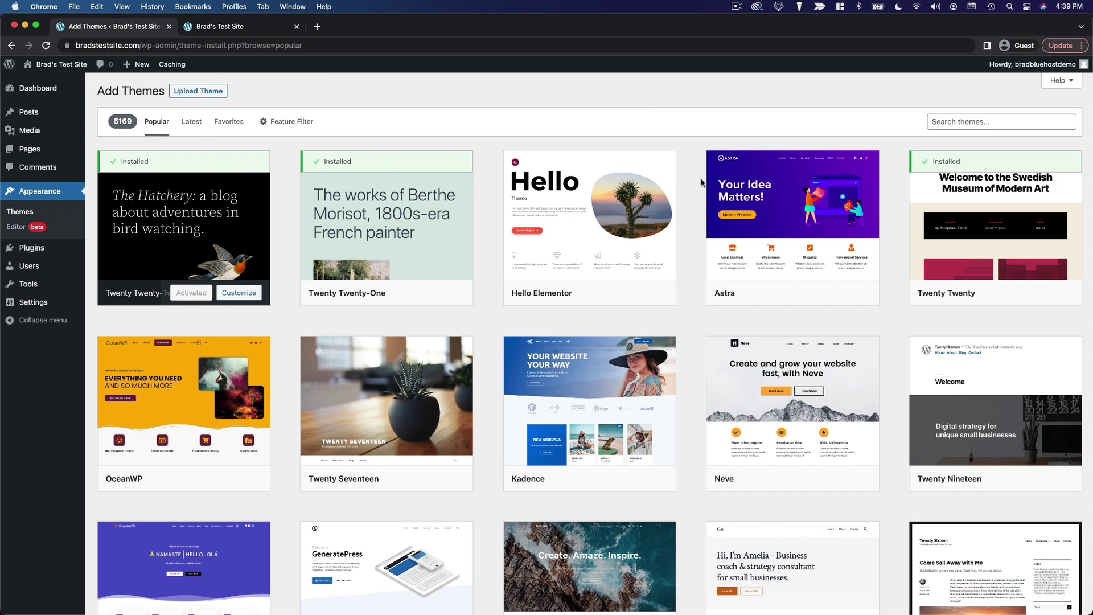
scroll(690, 255, "down", 1)
scroll(690, 255, "down", 2)
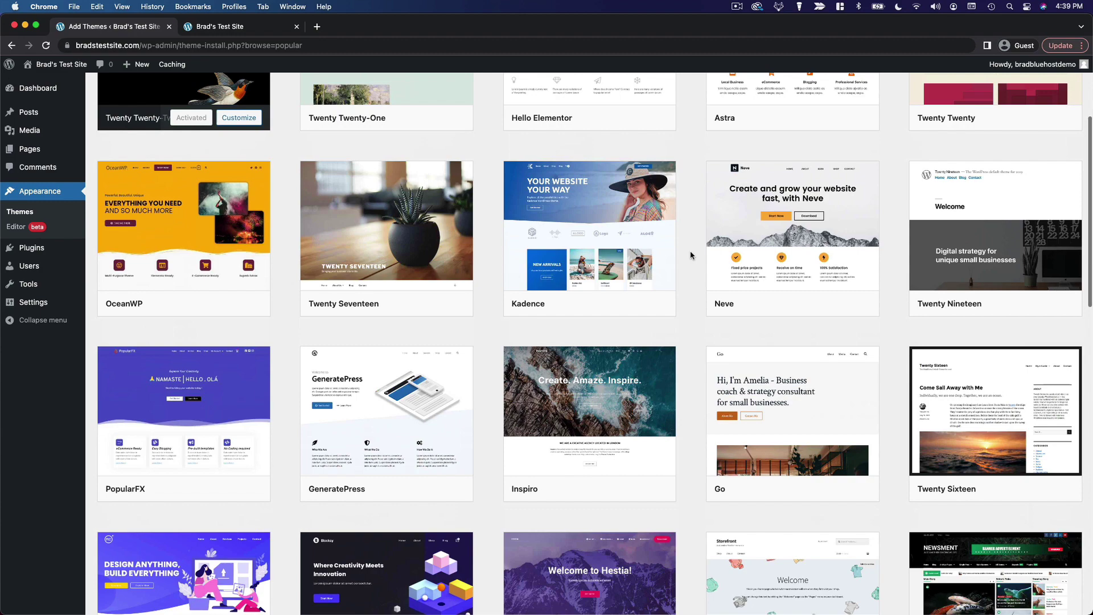
scroll(689, 254, "down", 2)
scroll(690, 255, "down", 2)
scroll(690, 255, "down", 3)
scroll(689, 254, "down", 1)
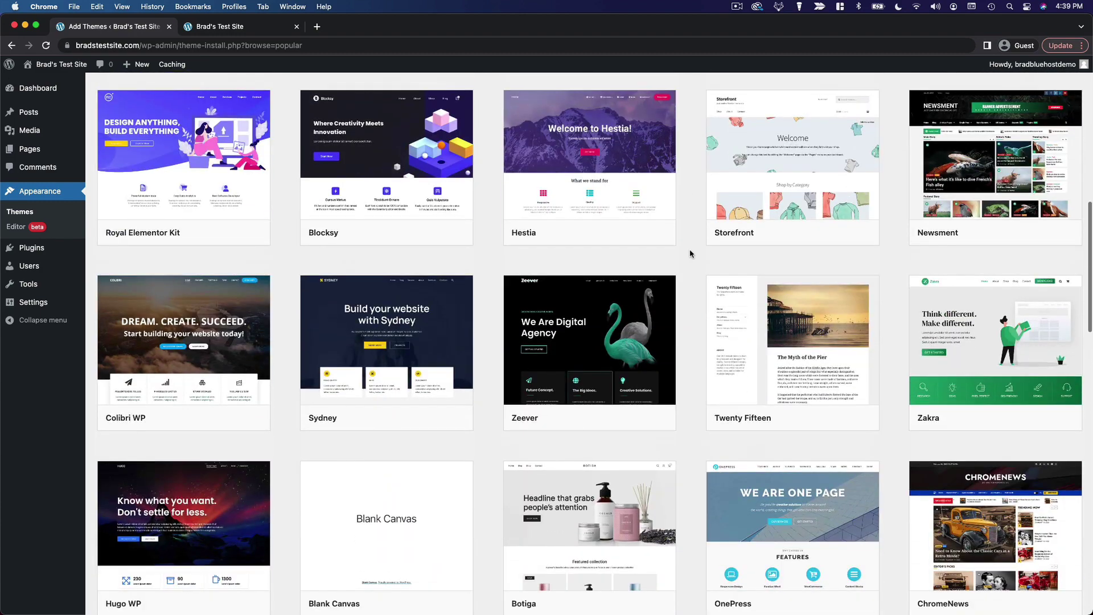
scroll(689, 254, "down", 2)
scroll(690, 254, "up", 1)
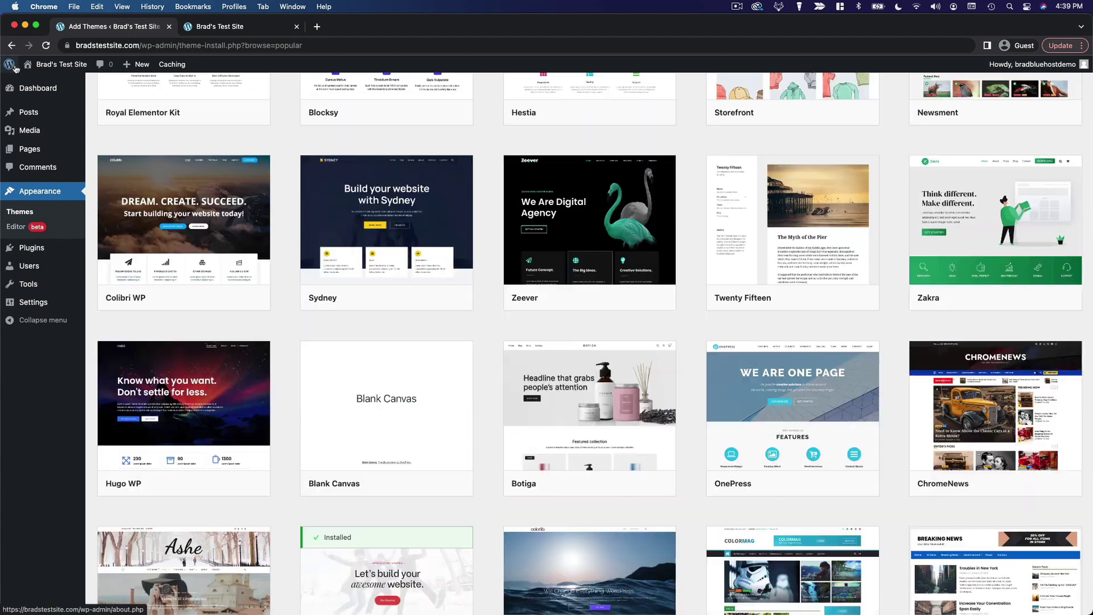
scroll(649, 327, "up", 3)
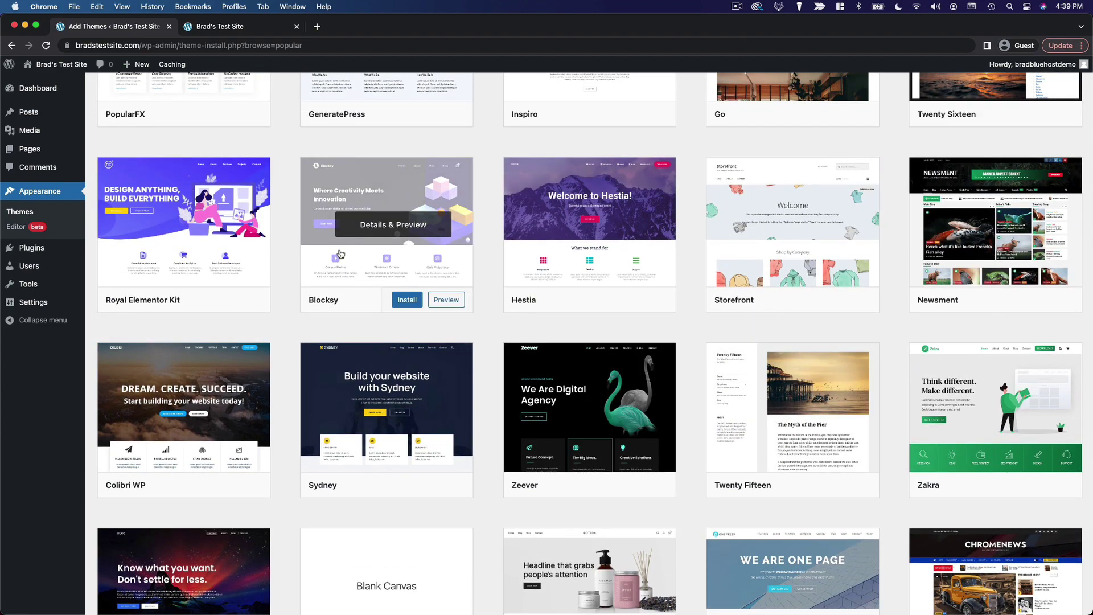
scroll(615, 410, "up", 2)
scroll(667, 376, "up", 3)
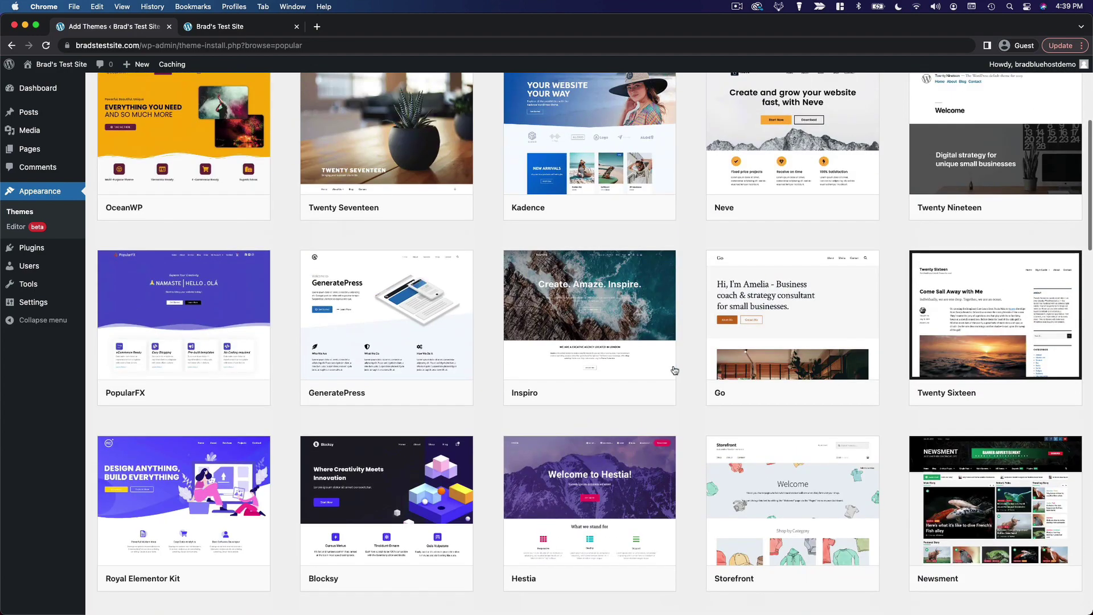
scroll(675, 369, "up", 2)
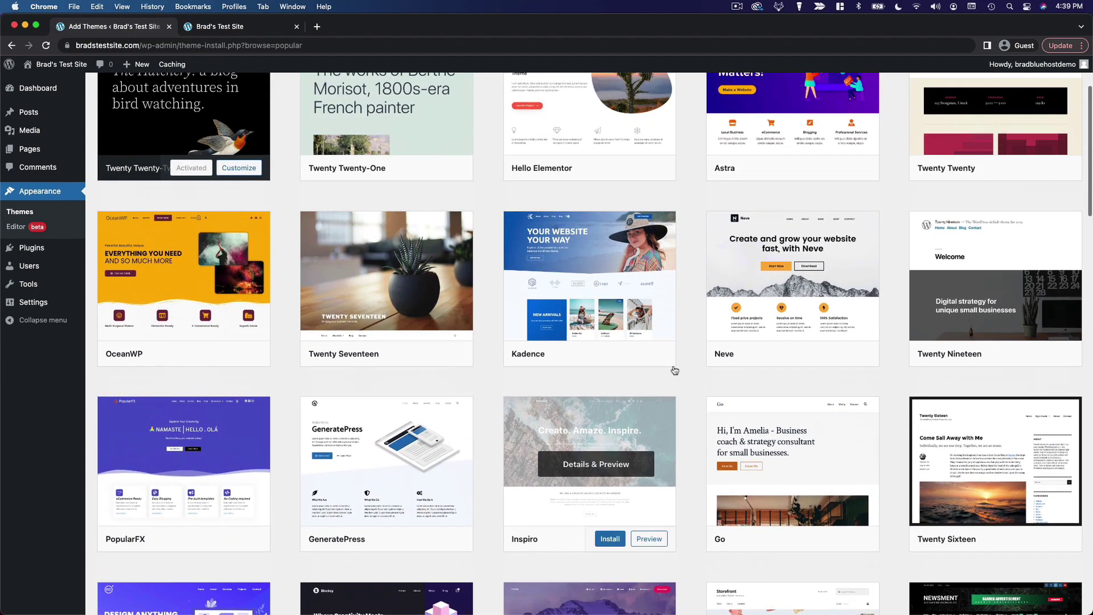
scroll(674, 370, "up", 2)
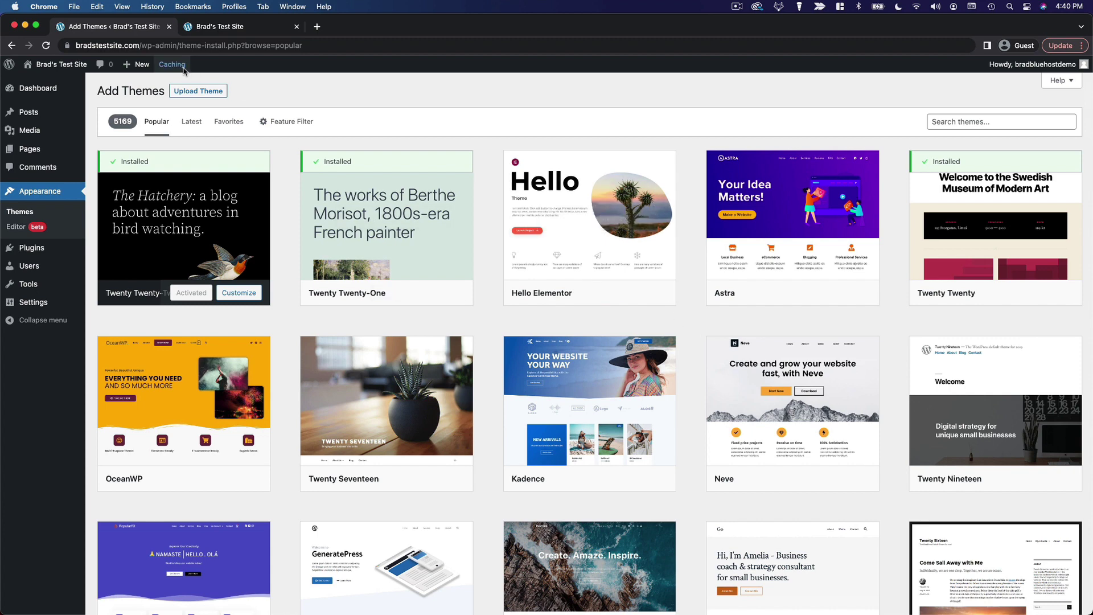
left_click(205, 34)
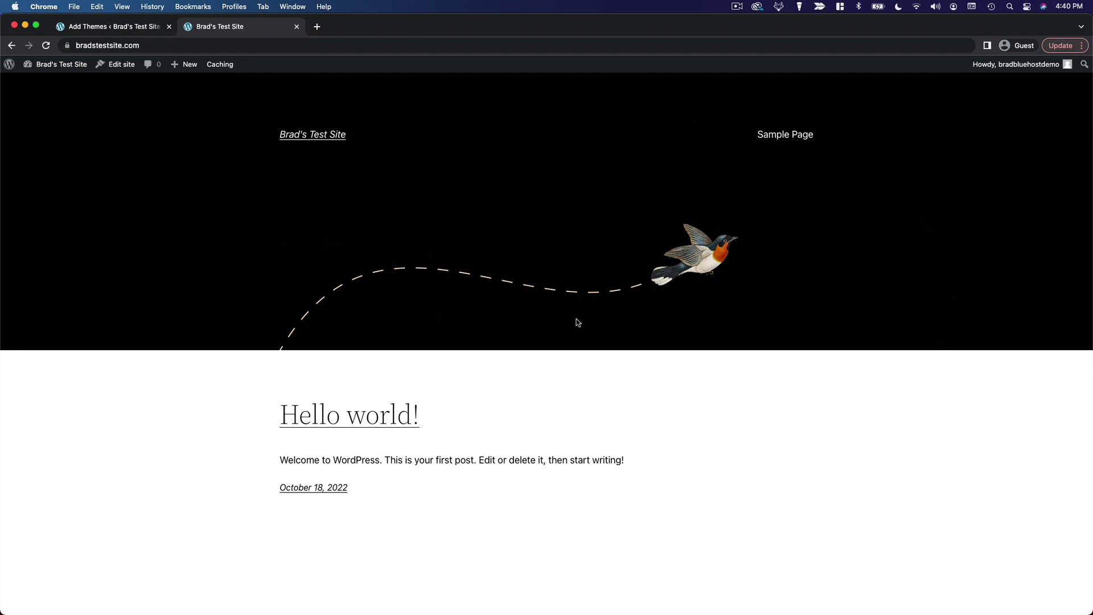
left_click(109, 31)
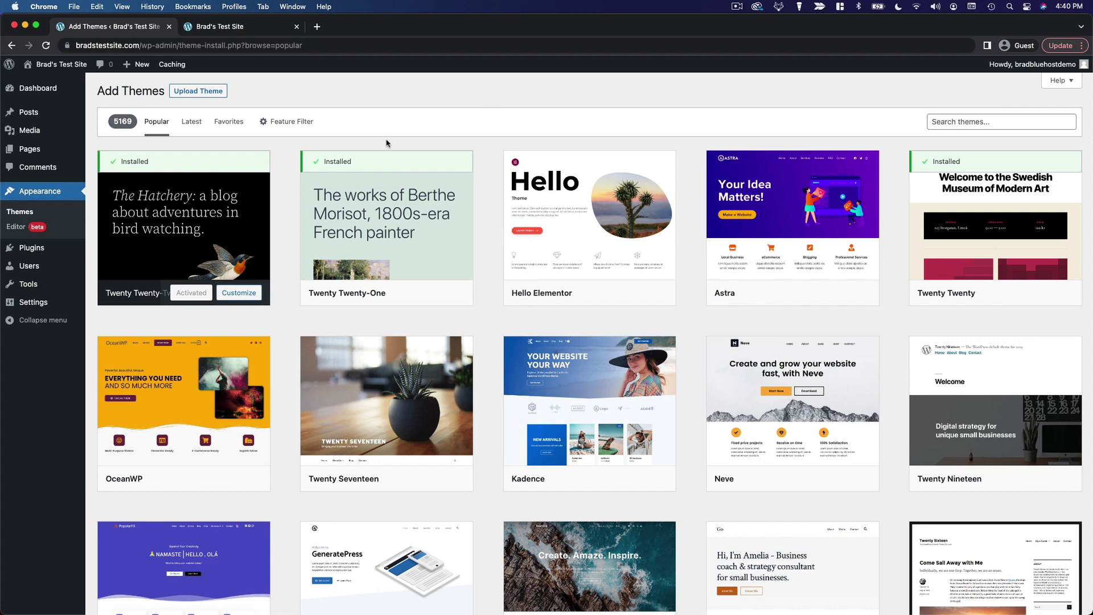
scroll(556, 445, "down", 2)
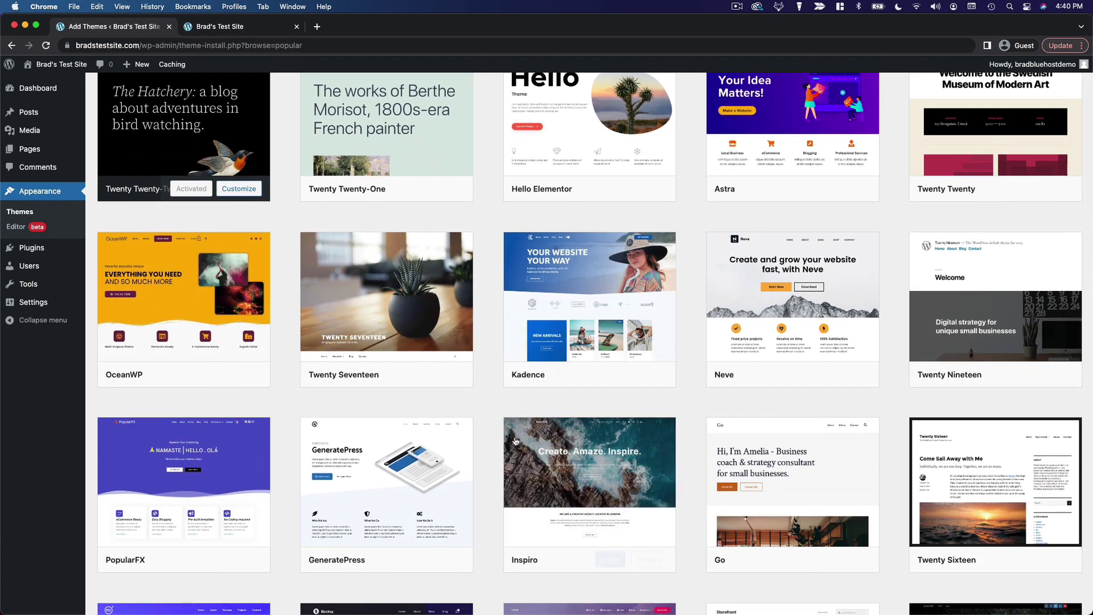
scroll(556, 445, "up", 2)
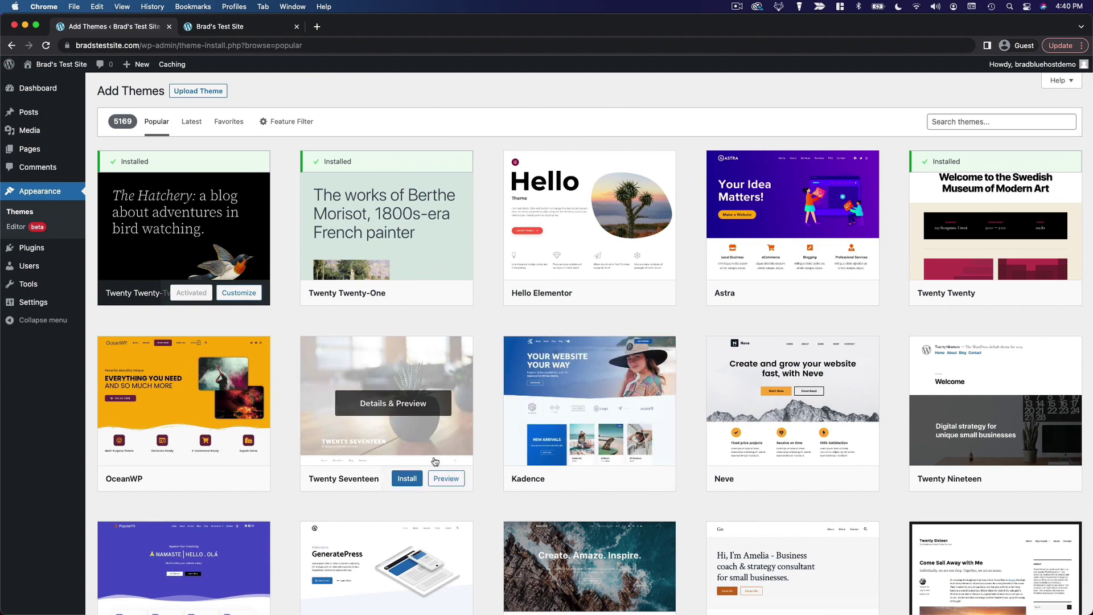
scroll(508, 436, "down", 2)
scroll(505, 431, "down", 1)
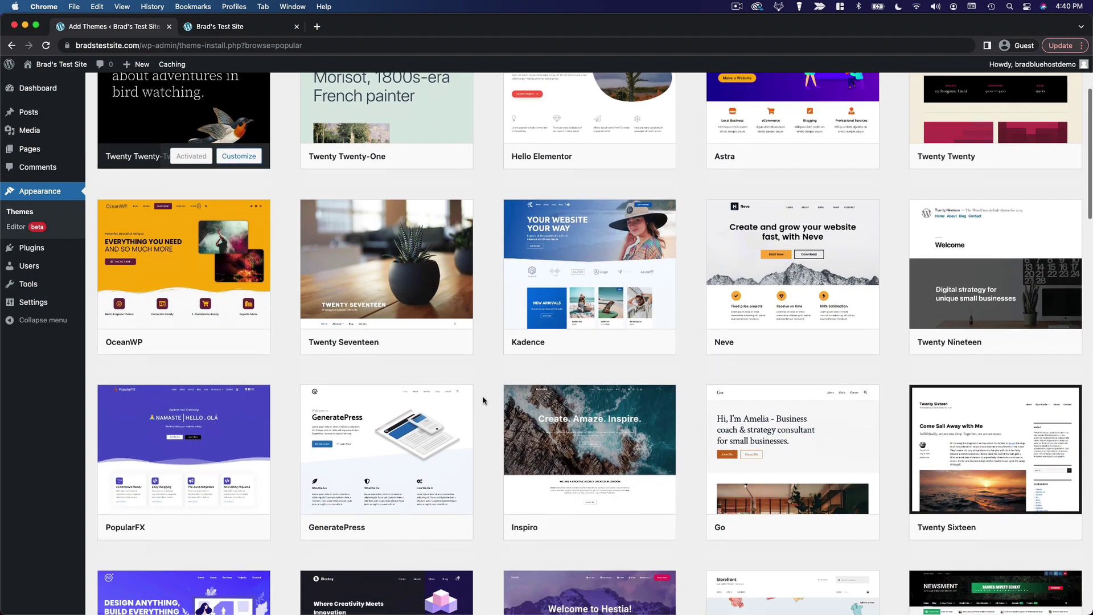
scroll(482, 400, "down", 3)
scroll(483, 400, "up", 5)
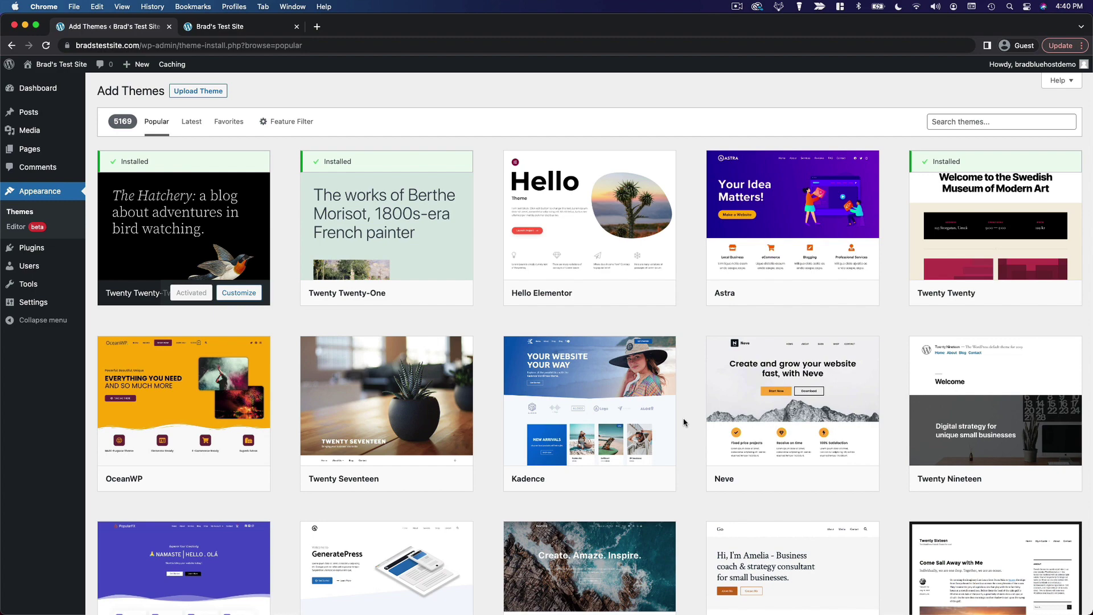
mouse_move(589, 401)
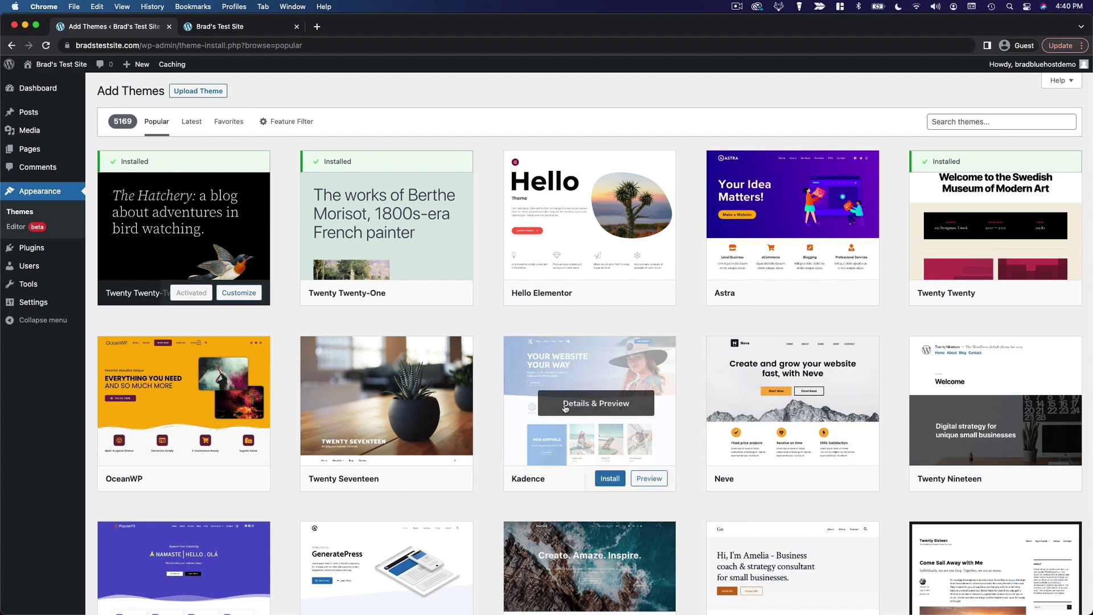
Install Kadence from its Details & Preview screen and return to browsing themes
left_click(568, 409)
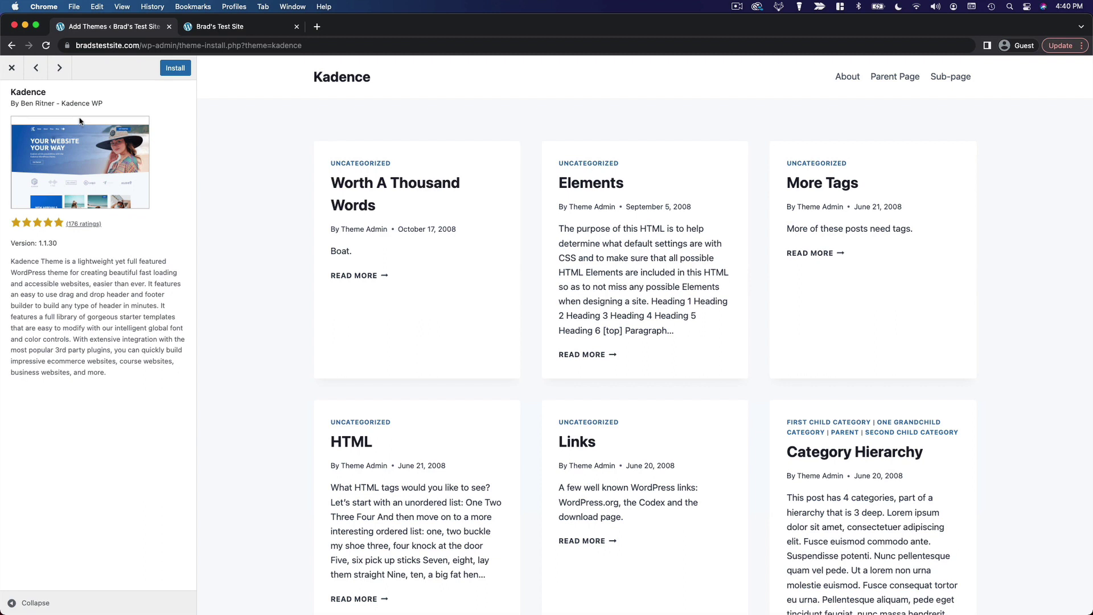
left_click(177, 72)
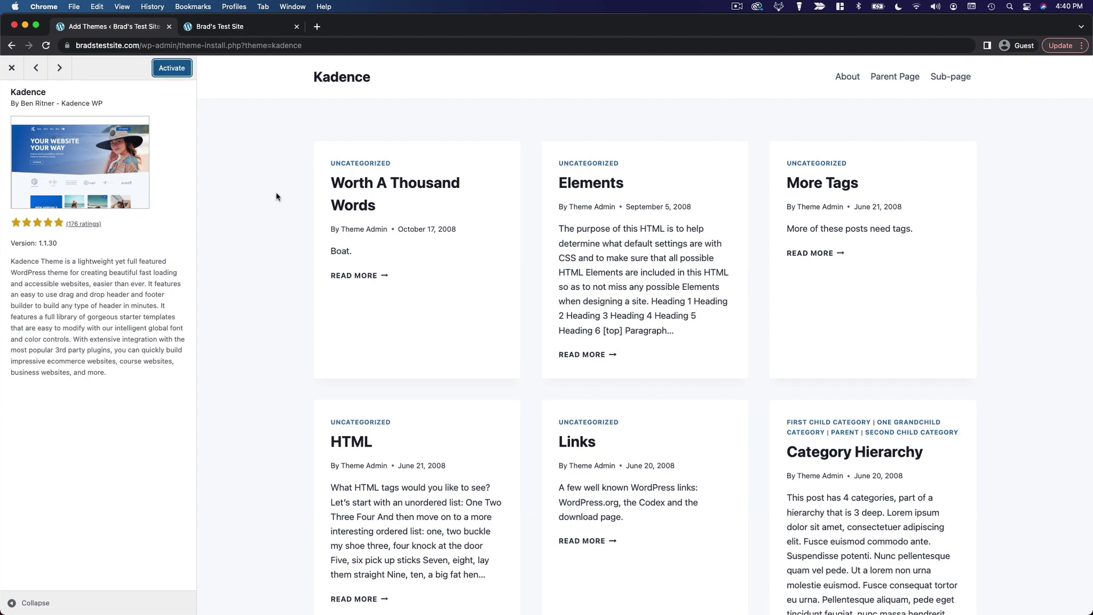
left_click(12, 67)
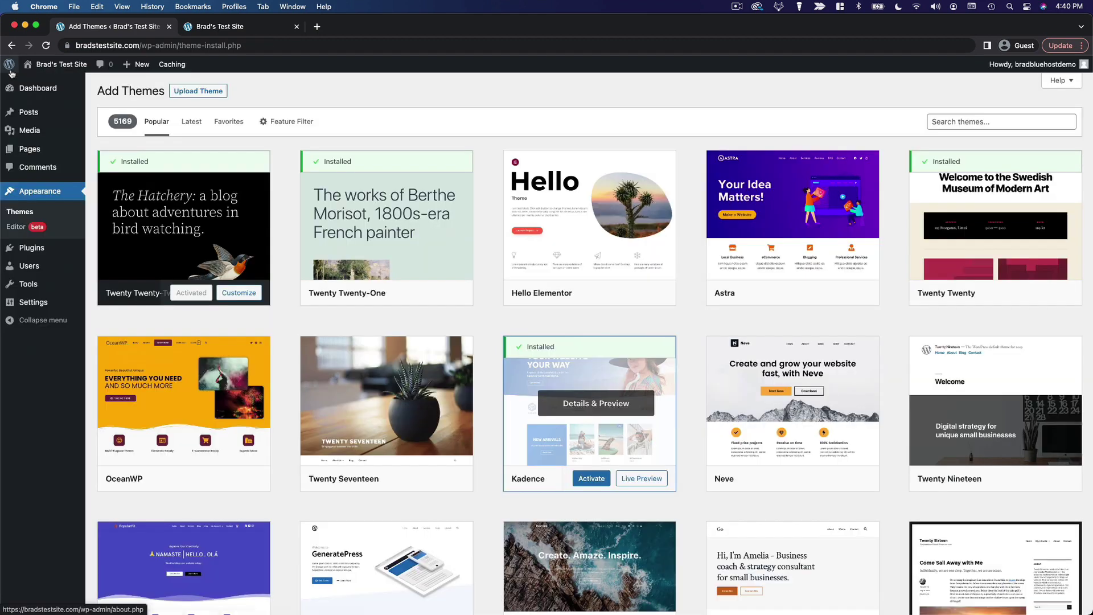
mouse_move(183, 218)
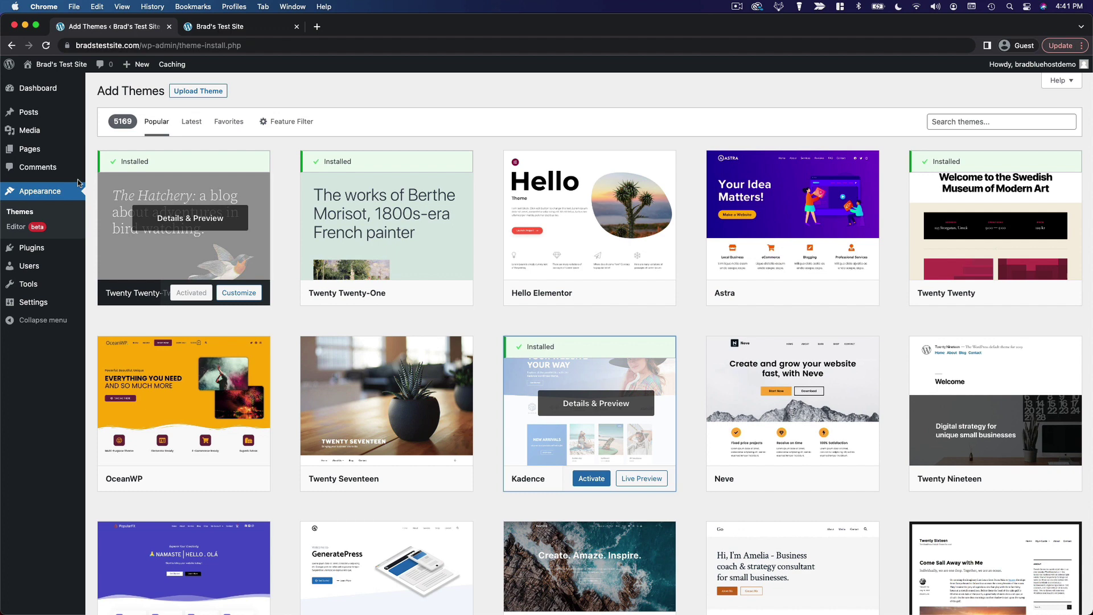
Launch Kadence in live preview, glance at Colors & Fonts, and show the Sample Page
left_click(20, 212)
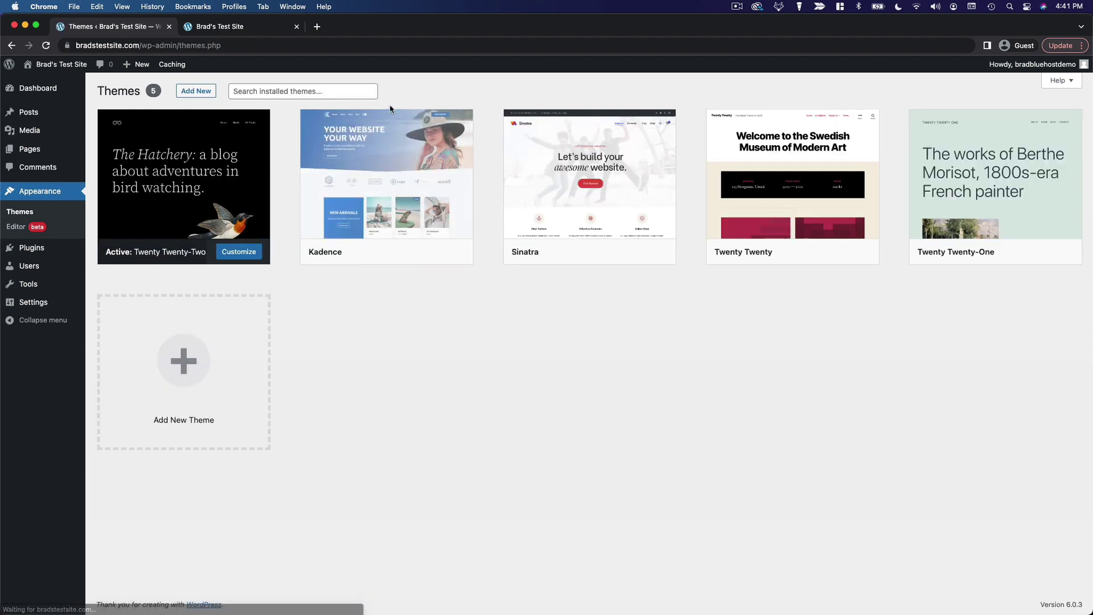
mouse_move(386, 179)
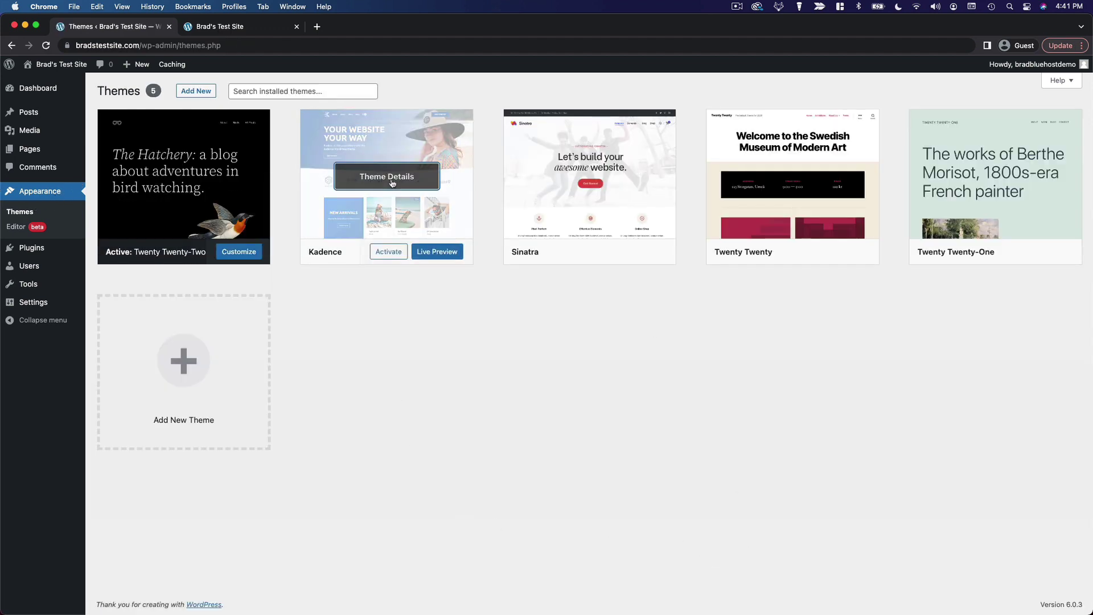
left_click(391, 183)
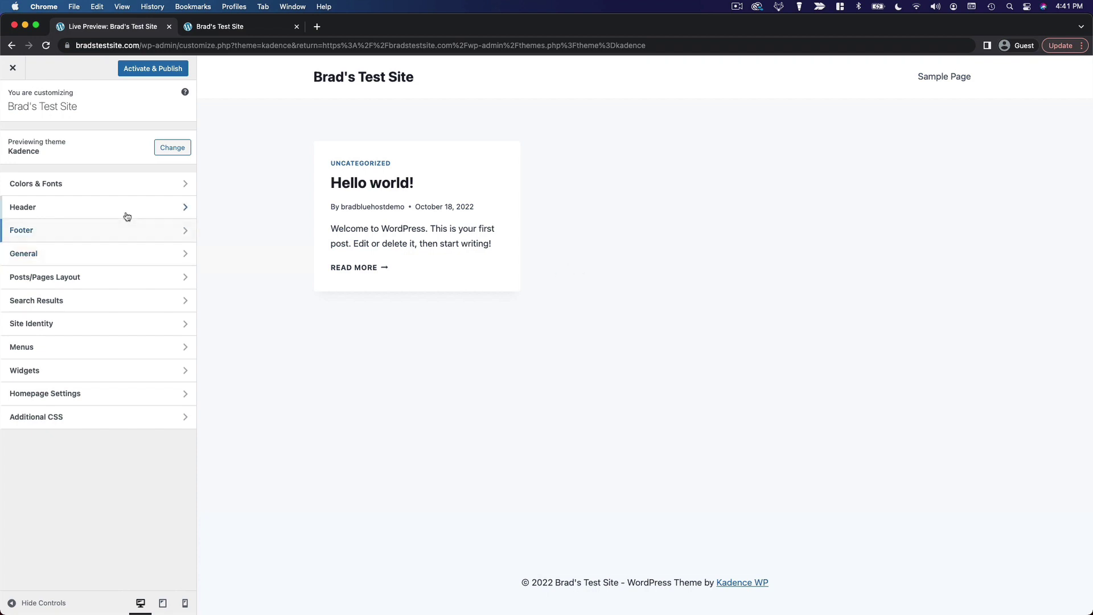
left_click(100, 184)
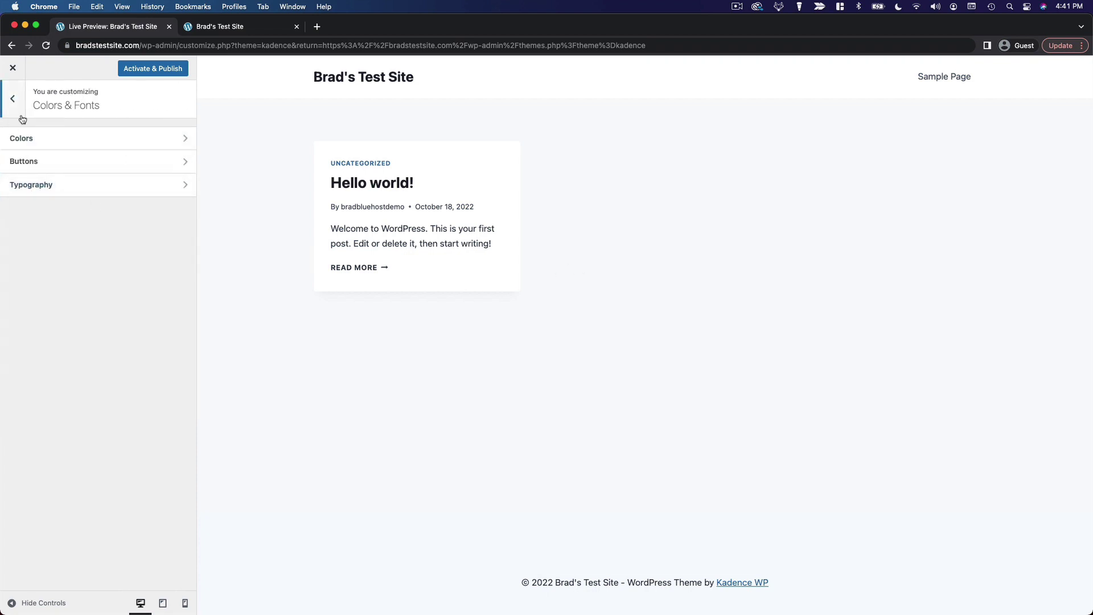
left_click(14, 100)
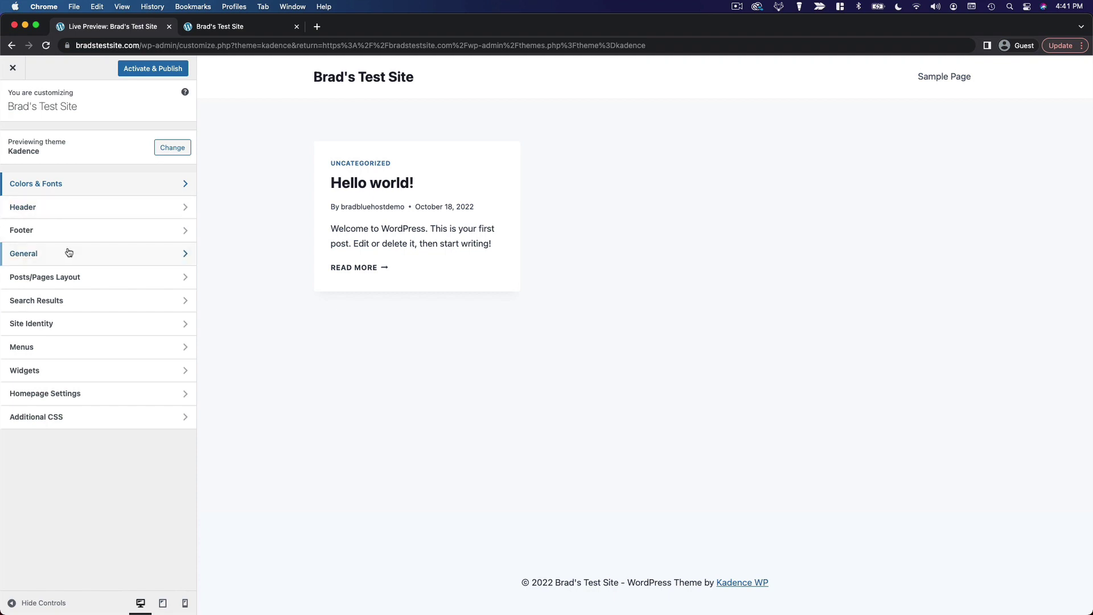
left_click(944, 77)
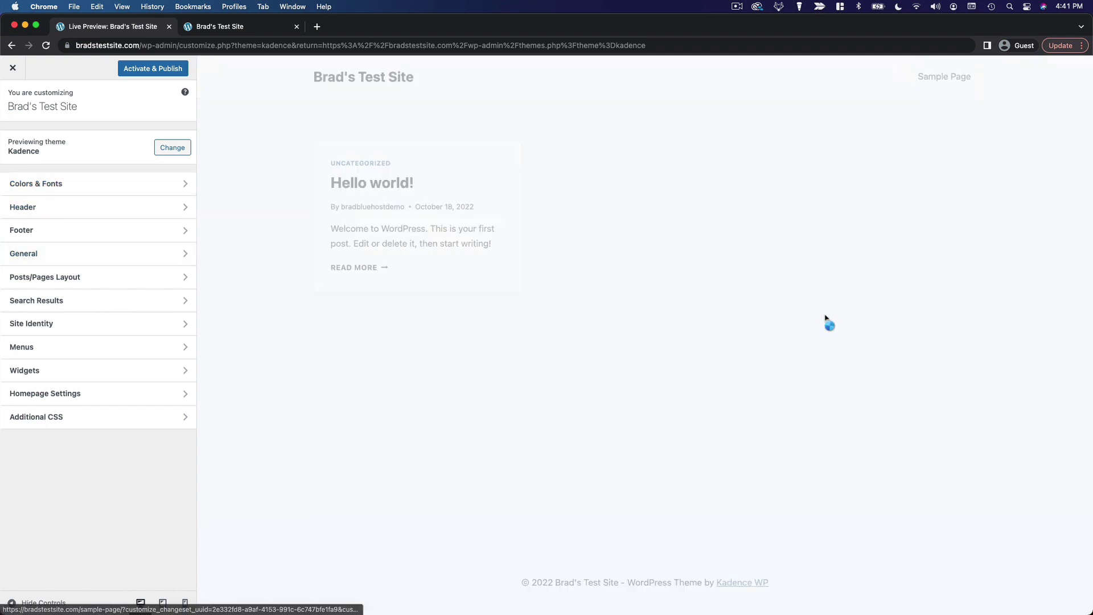